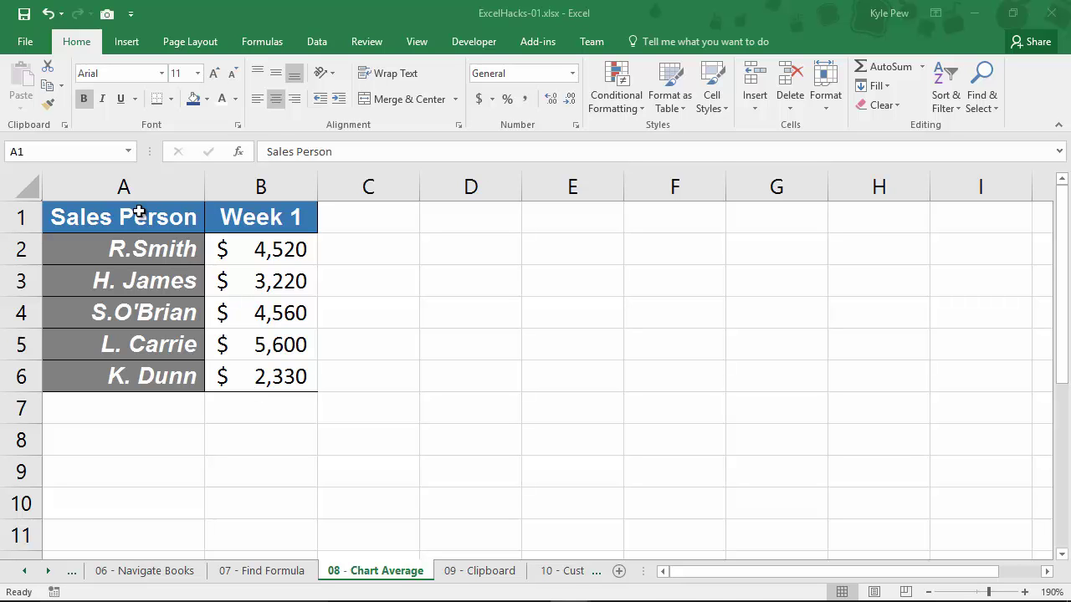
# Step: Insert a clustered column chart of the Sales Person and Week 1 data in A1:B6
pyautogui.moveTo(135, 211); pyautogui.dragTo(268, 376)
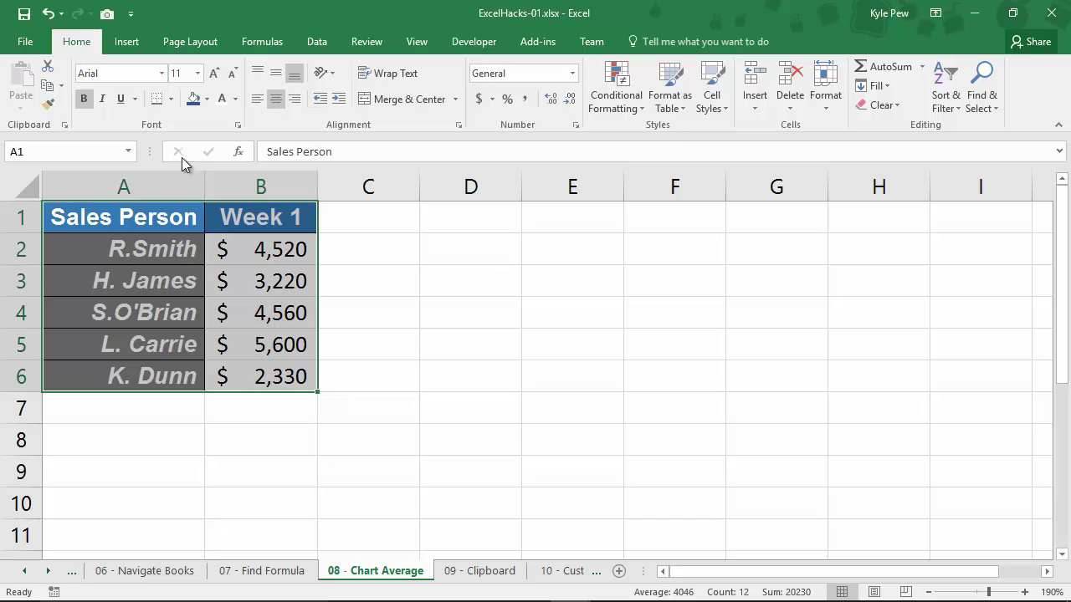
pyautogui.click(121, 43)
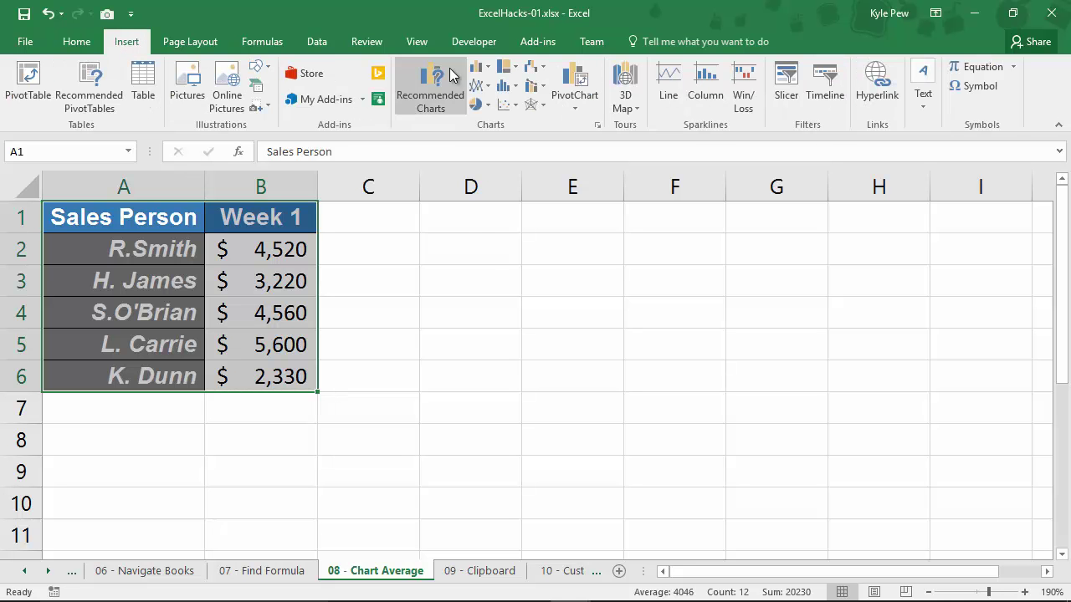
pyautogui.click(476, 72)
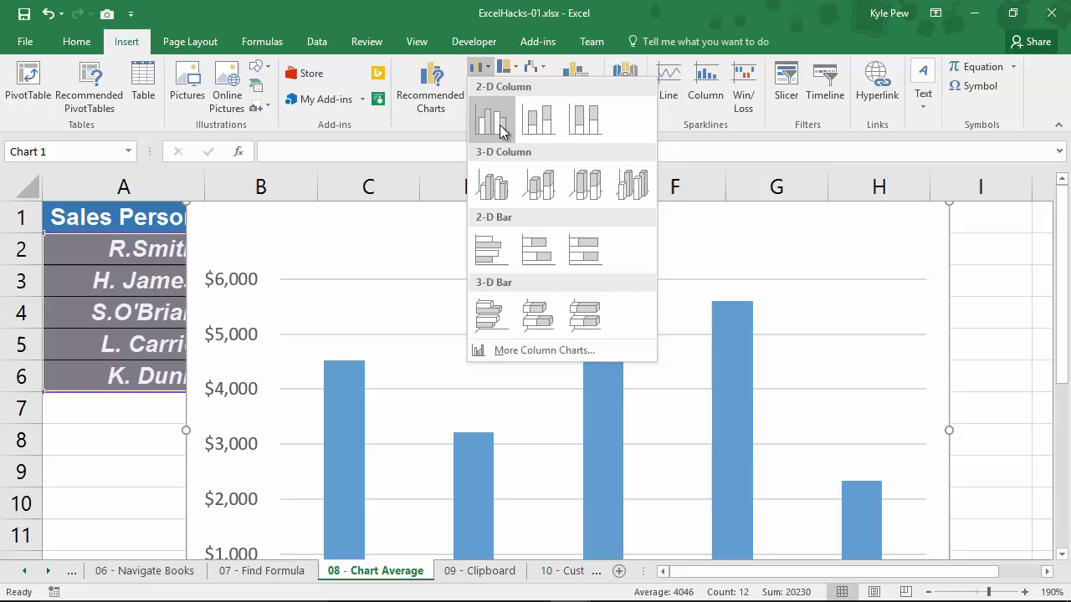
pyautogui.click(501, 126)
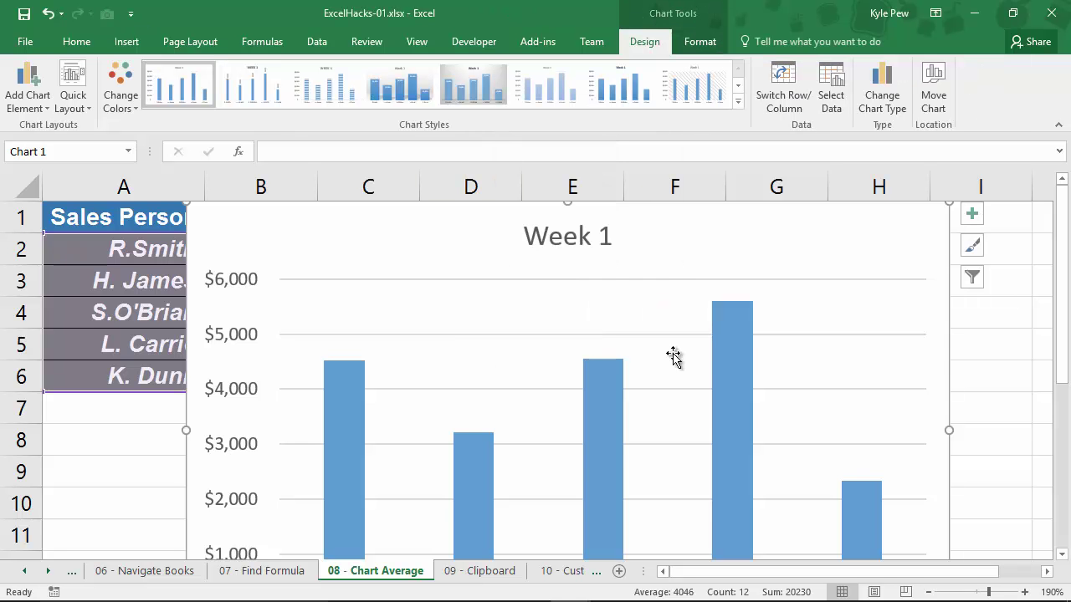
# Step: Shrink the Week 1 chart and position it to the right of the data table
pyautogui.scroll(-2, 762, 396)
pyautogui.moveTo(948, 468); pyautogui.dragTo(782, 372)
pyautogui.scroll(2, 566, 390)
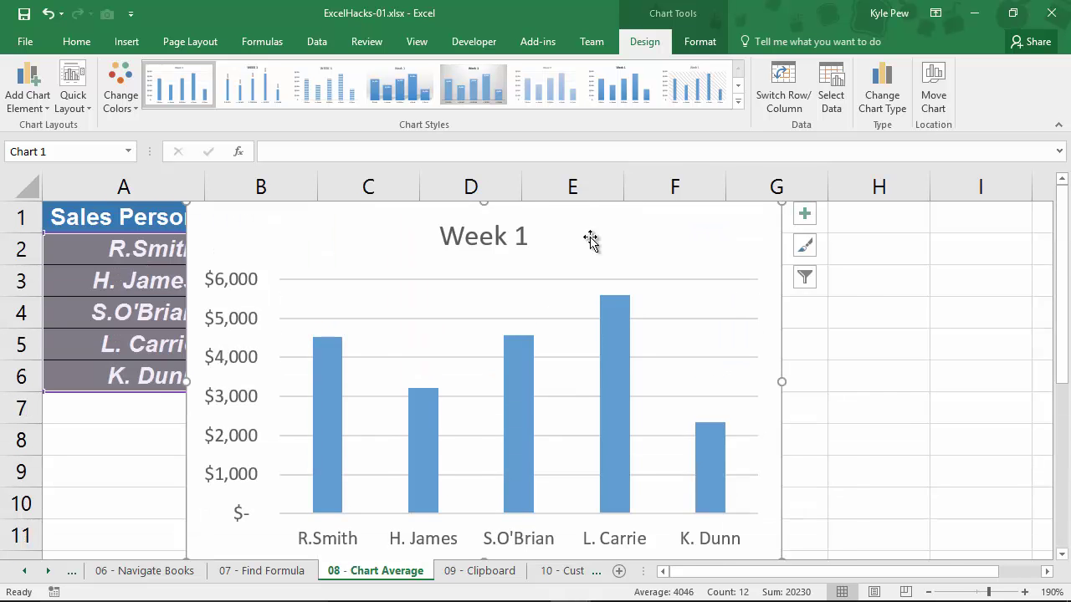
pyautogui.moveTo(593, 239); pyautogui.dragTo(741, 243)
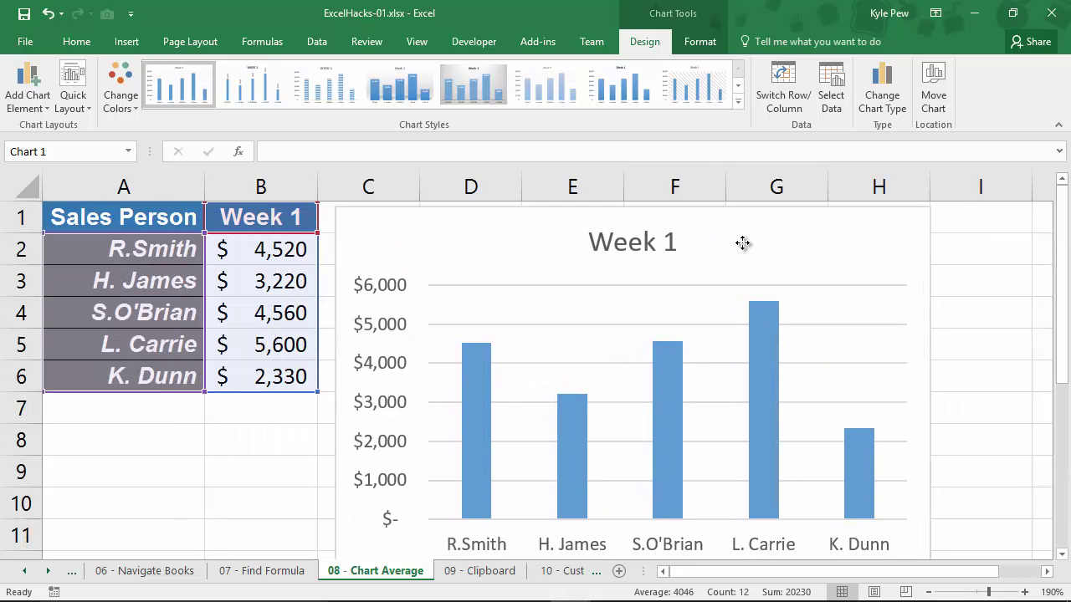
pyautogui.moveTo(935, 209); pyautogui.dragTo(876, 242)
pyautogui.moveTo(775, 265); pyautogui.dragTo(885, 236)
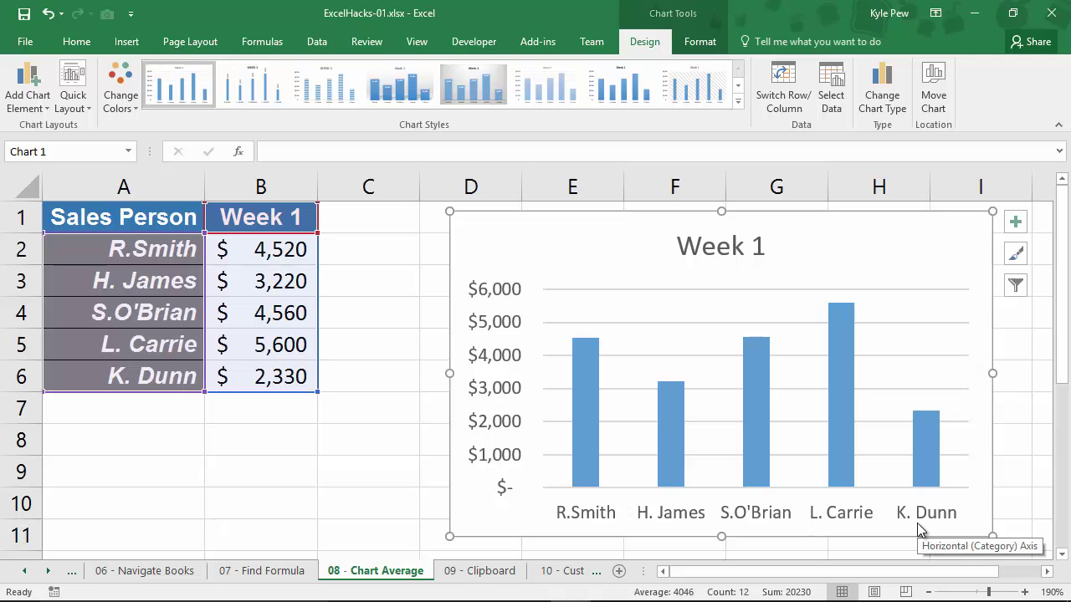
pyautogui.moveTo(834, 483)
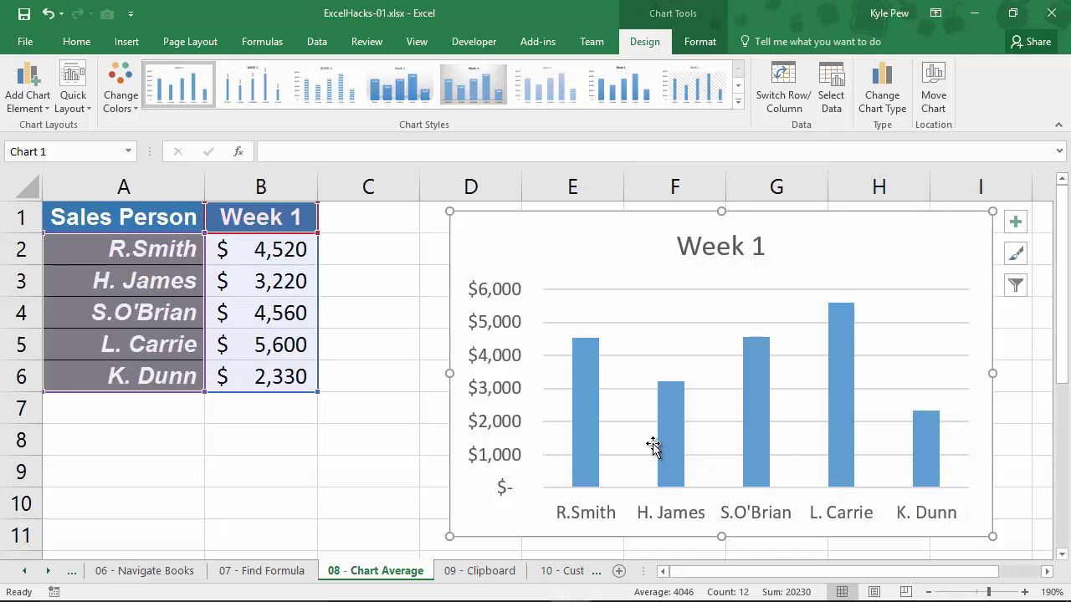
# Step: Add the heading 'Average' in cell C1
pyautogui.click(348, 224)
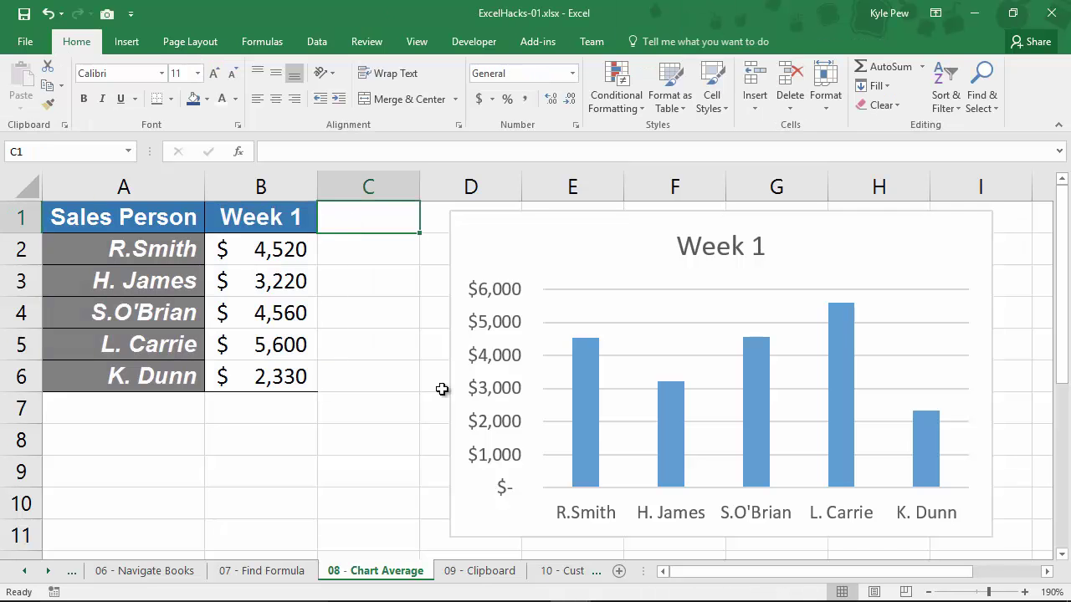
pyautogui.write('Average')
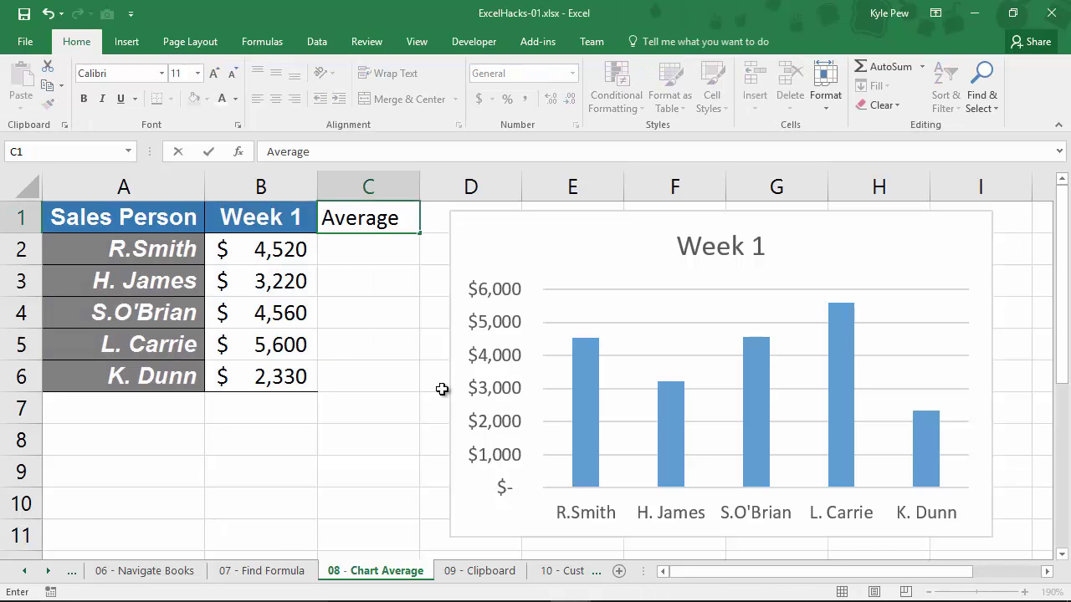
pyautogui.press('Return')
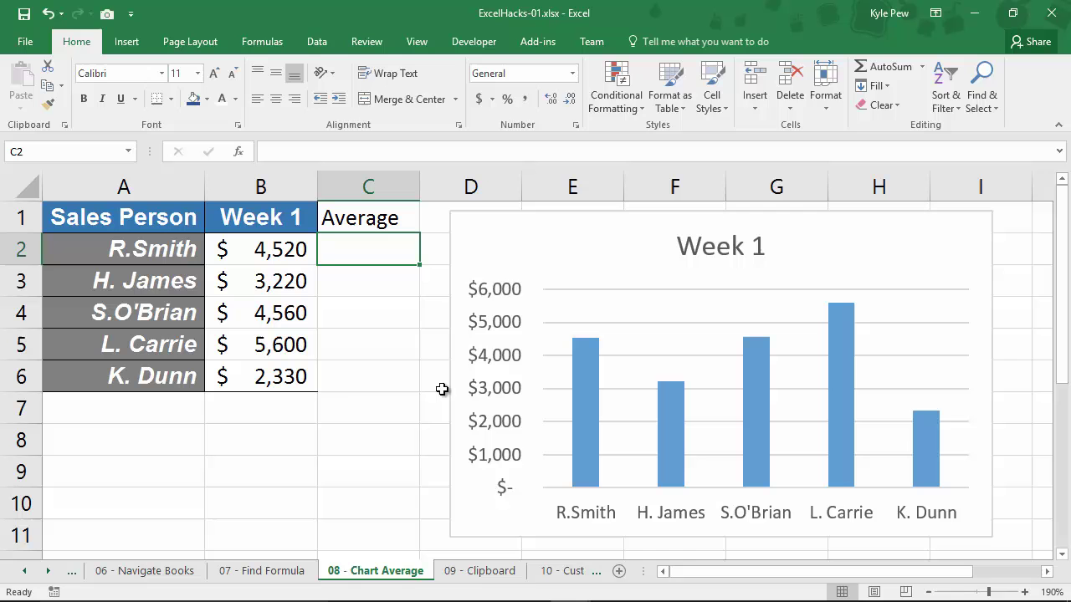
# Step: Enter =AVERAGE($B$2:$B$6) in C2 and fill it down to C6, showing $4,046
pyautogui.write('=average')
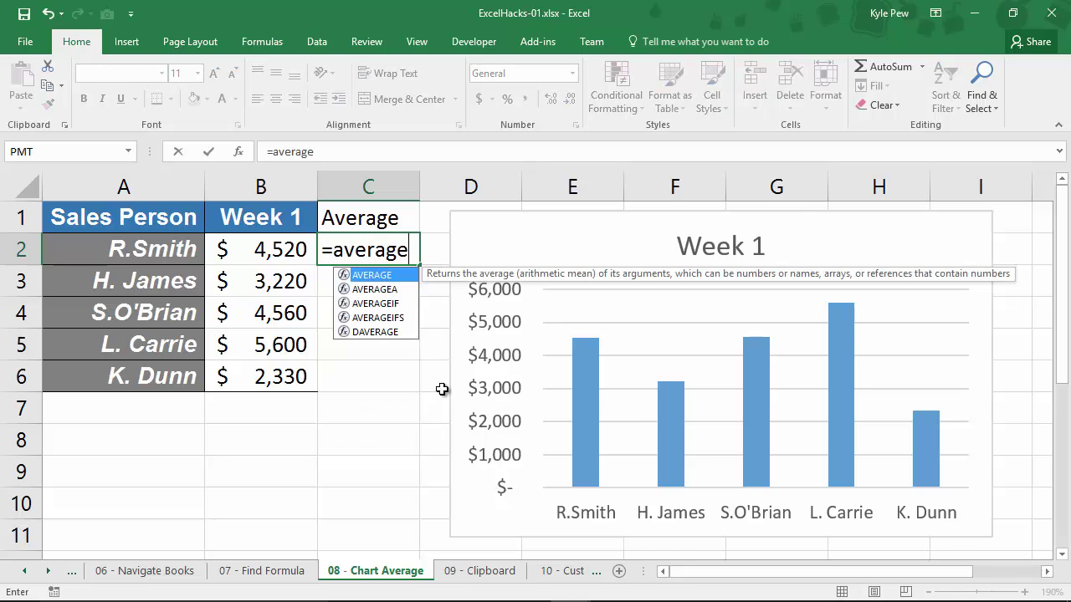
pyautogui.write('(')
pyautogui.moveTo(259, 250); pyautogui.dragTo(253, 374)
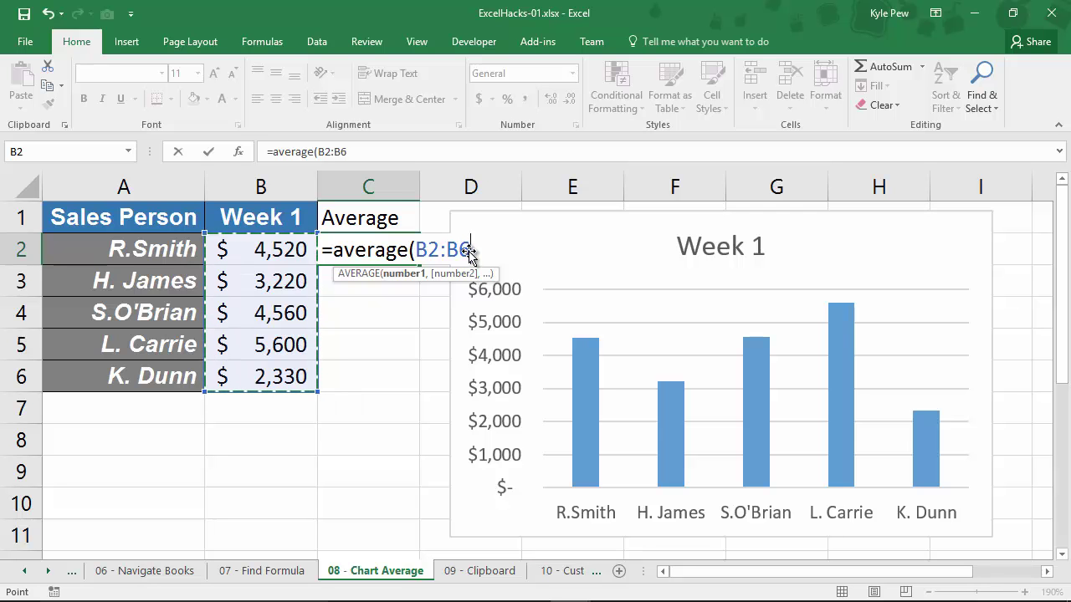
pyautogui.moveTo(416, 250); pyautogui.dragTo(467, 248)
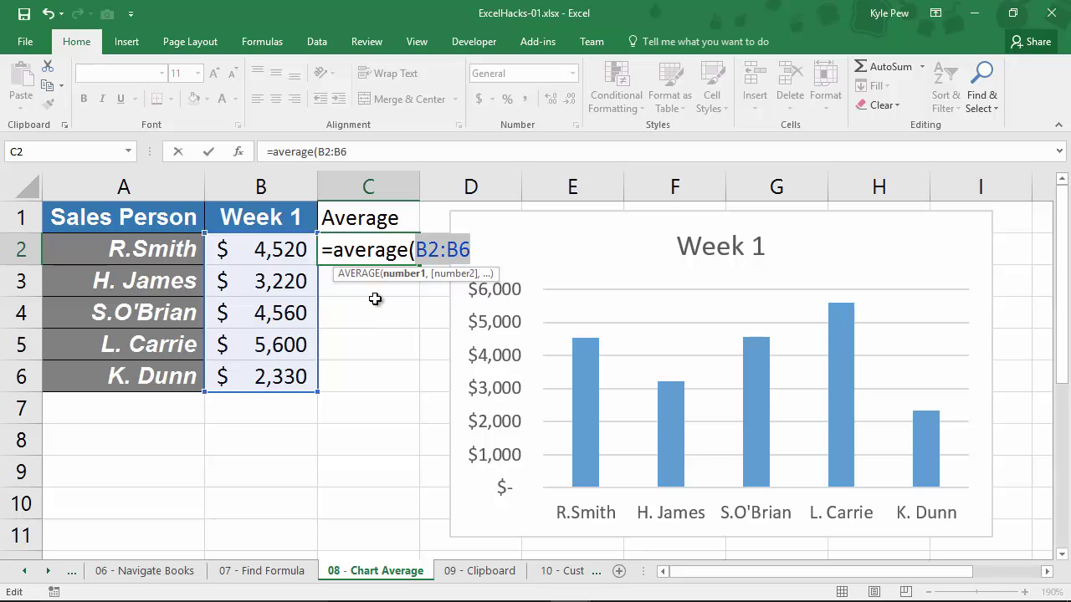
pyautogui.press('F4')
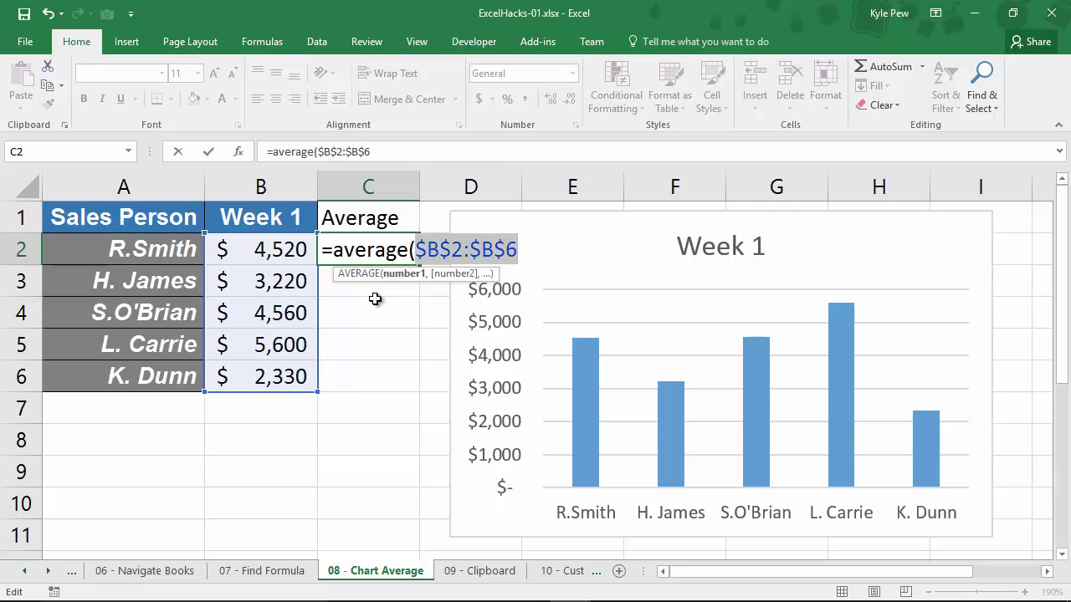
pyautogui.hotkey('ctrl', 'z')
pyautogui.hotkey('ctrl', 'y')
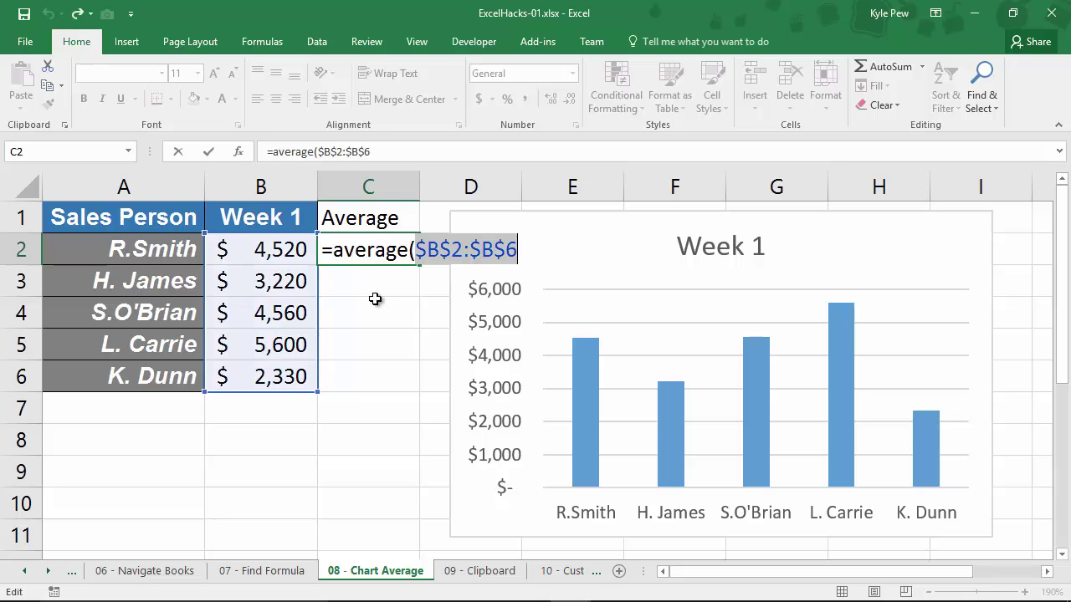
pyautogui.press('Return')
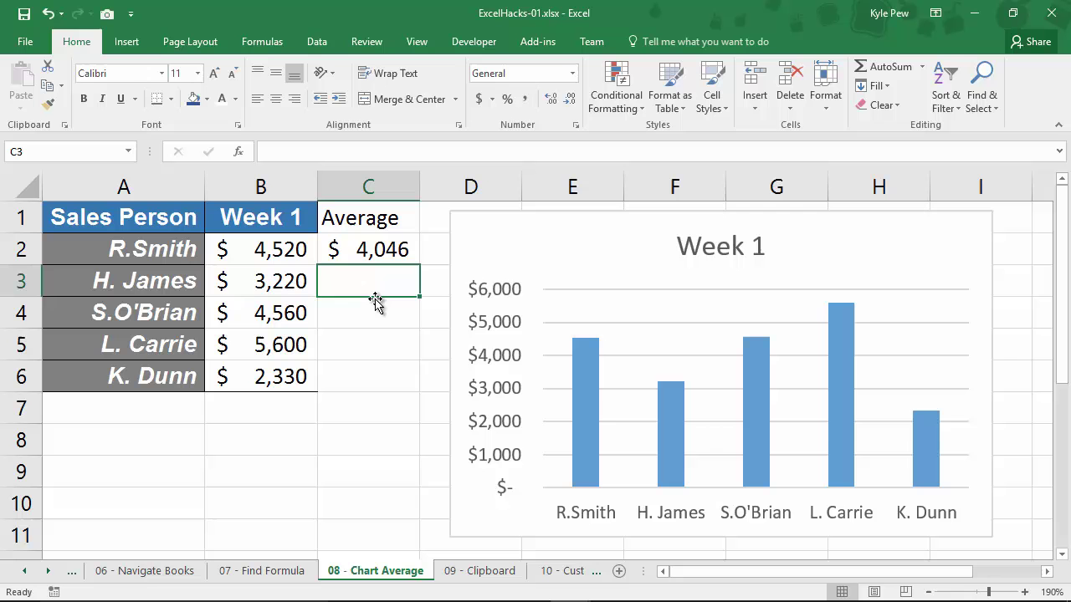
pyautogui.click(394, 256)
pyautogui.moveTo(419, 267); pyautogui.dragTo(417, 379)
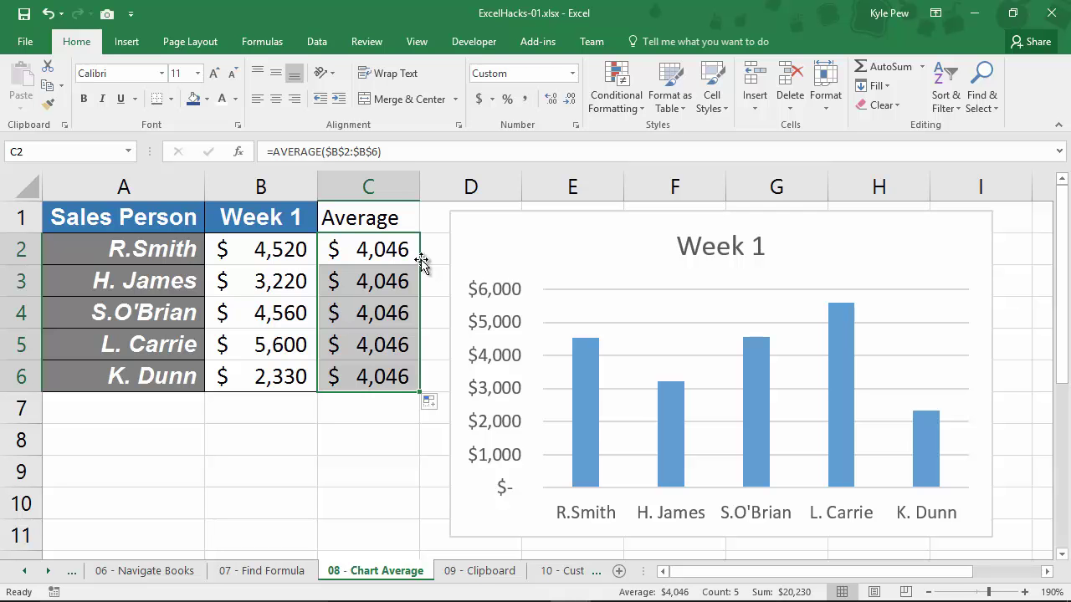
# Step: Extend the chart's data range to include the Average column C
pyautogui.click(456, 226)
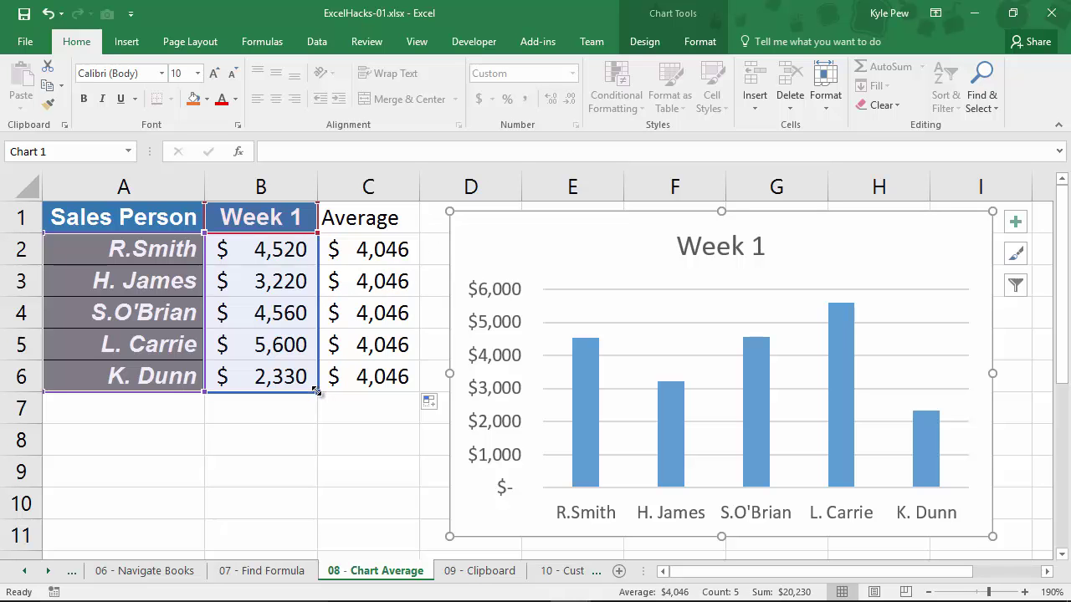
pyautogui.moveTo(379, 389); pyautogui.dragTo(393, 393)
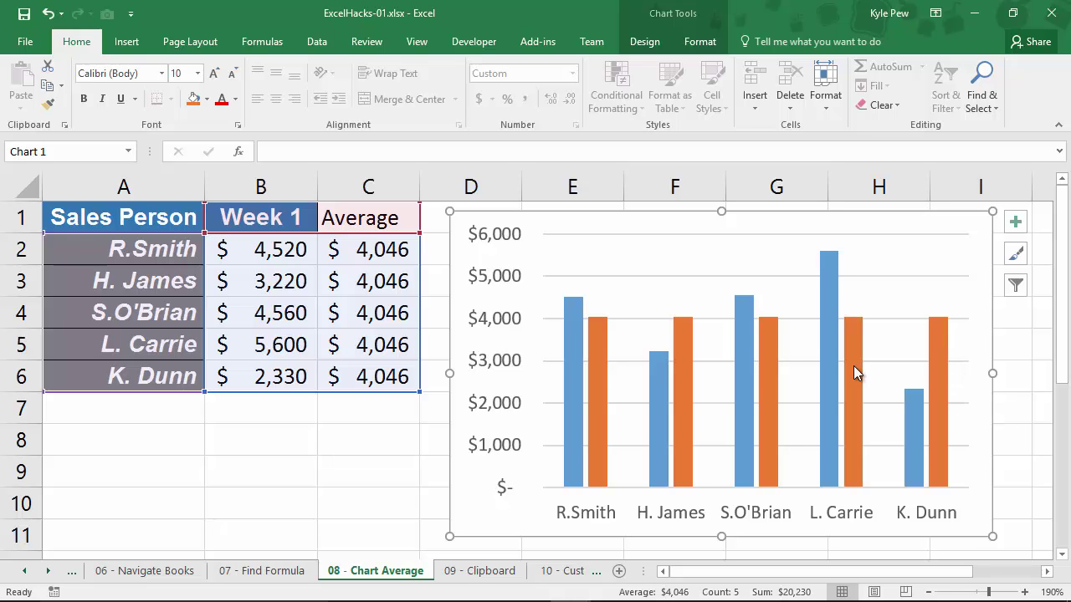
pyautogui.moveTo(682, 368)
# Step: Select the orange Average series in the chart and show the chart Design options
pyautogui.click(594, 348)
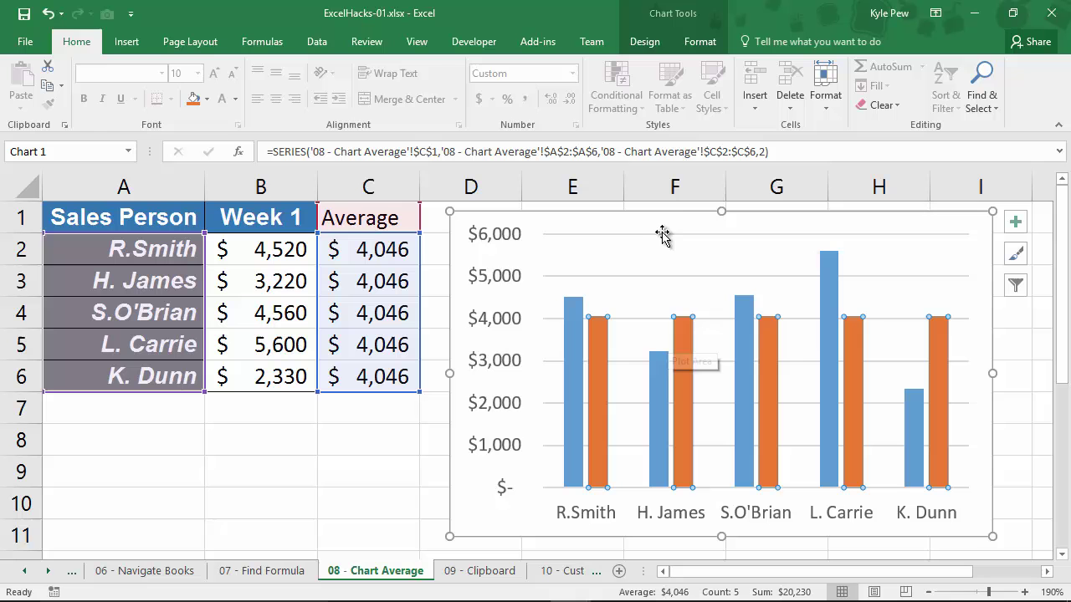
pyautogui.click(646, 43)
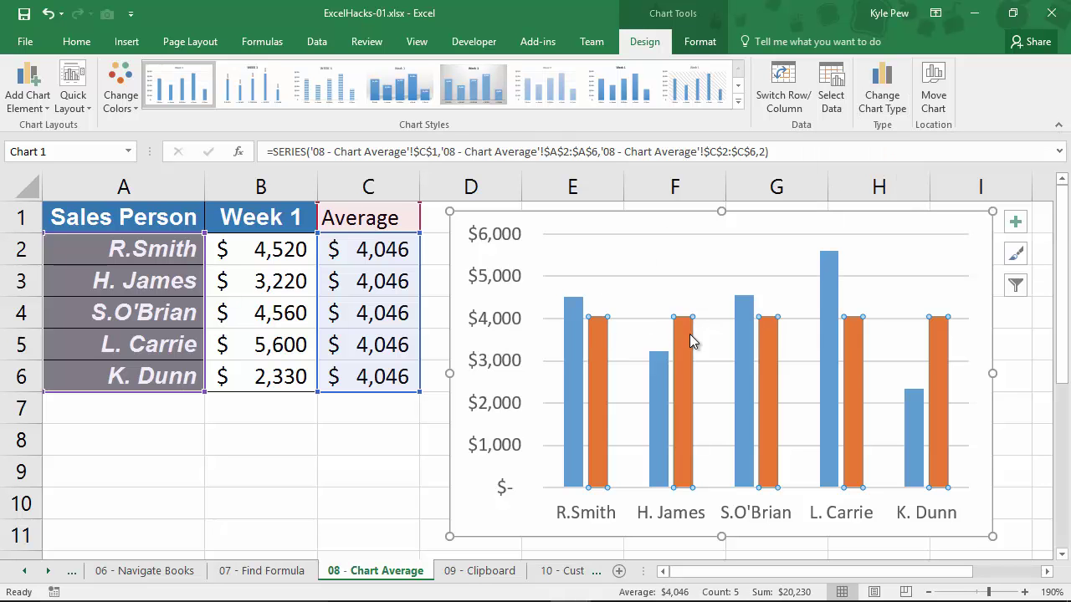
pyautogui.moveTo(828, 333)
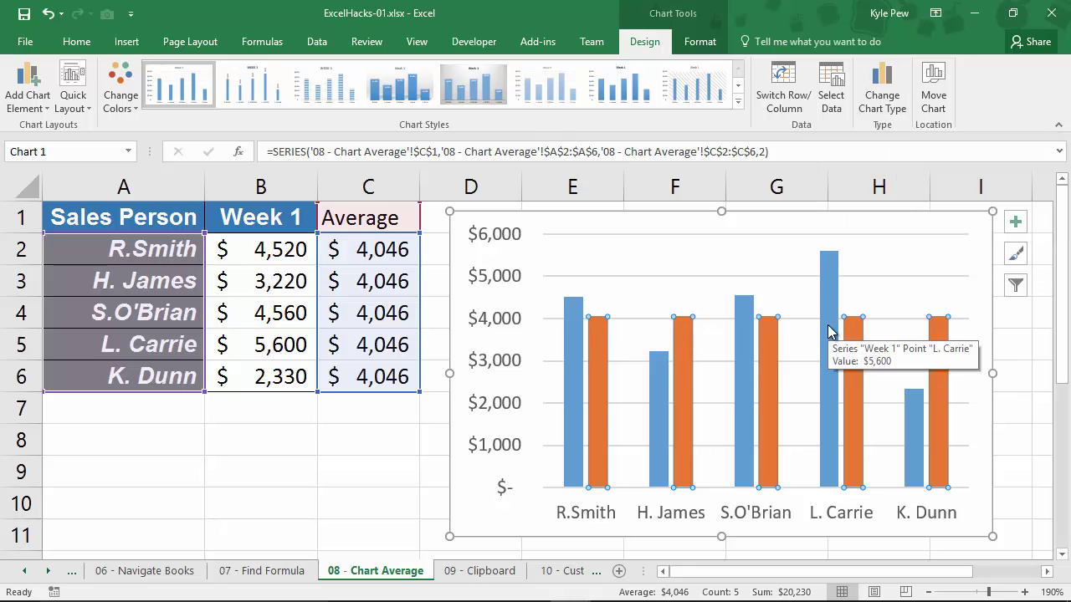
# Step: Change the chart to a Combo type with the Average series drawn as a Line
pyautogui.click(882, 98)
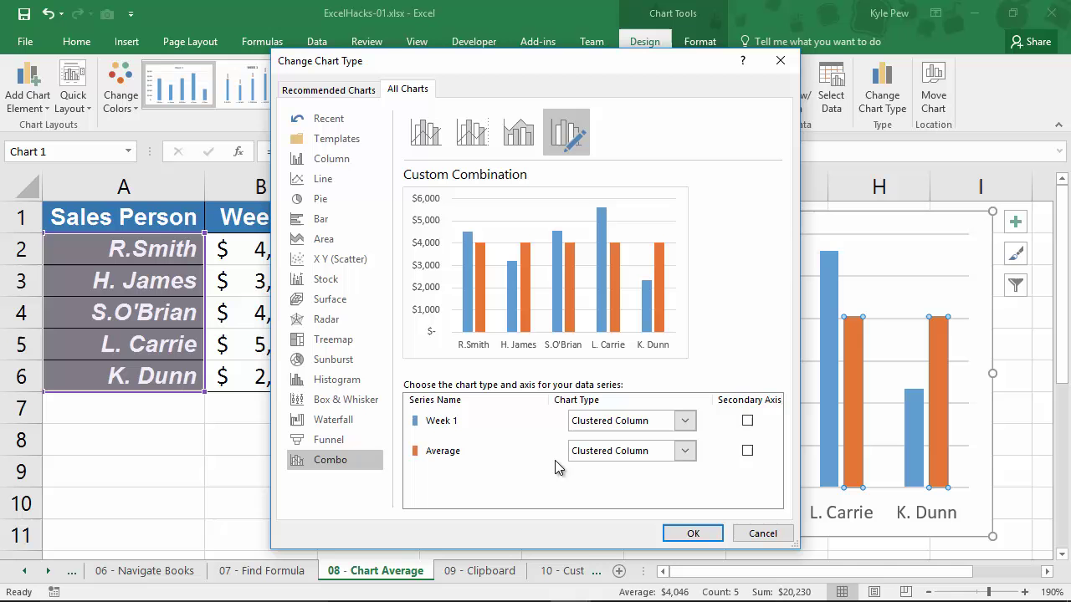
pyautogui.click(685, 452)
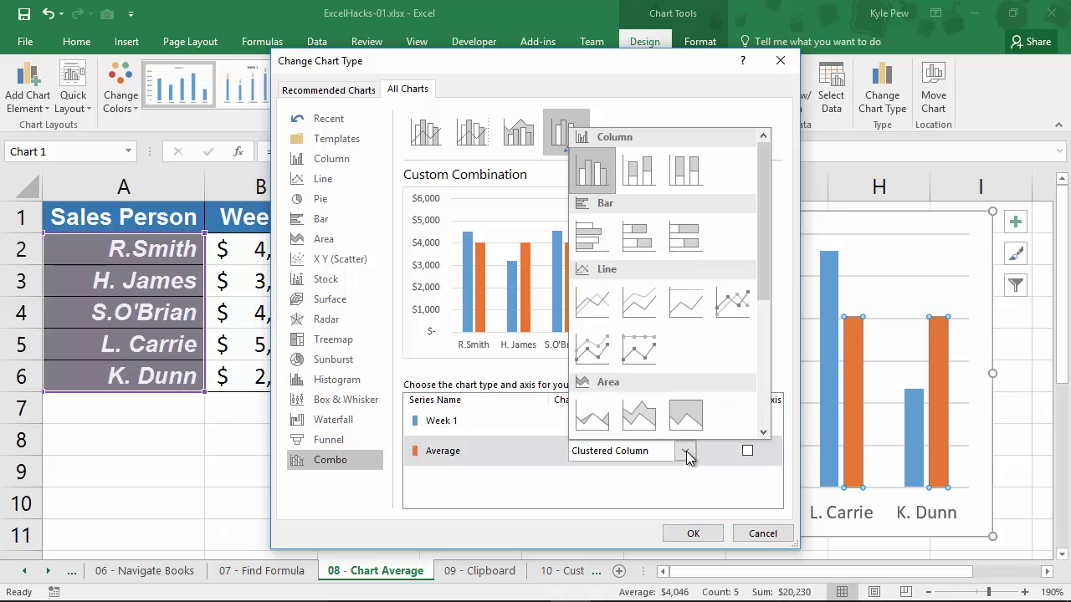
pyautogui.click(591, 304)
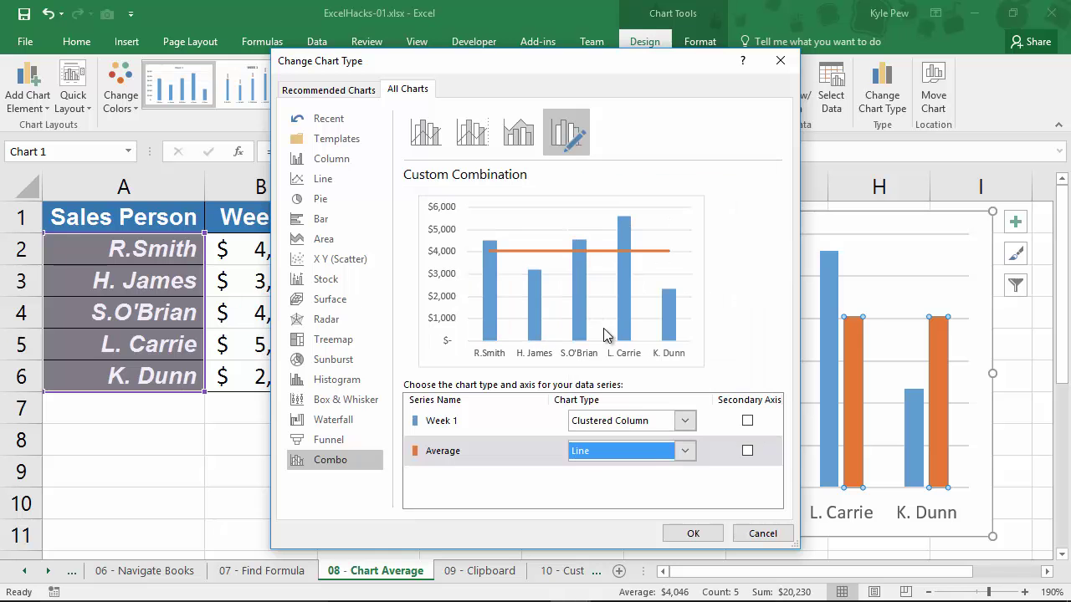
pyautogui.click(691, 533)
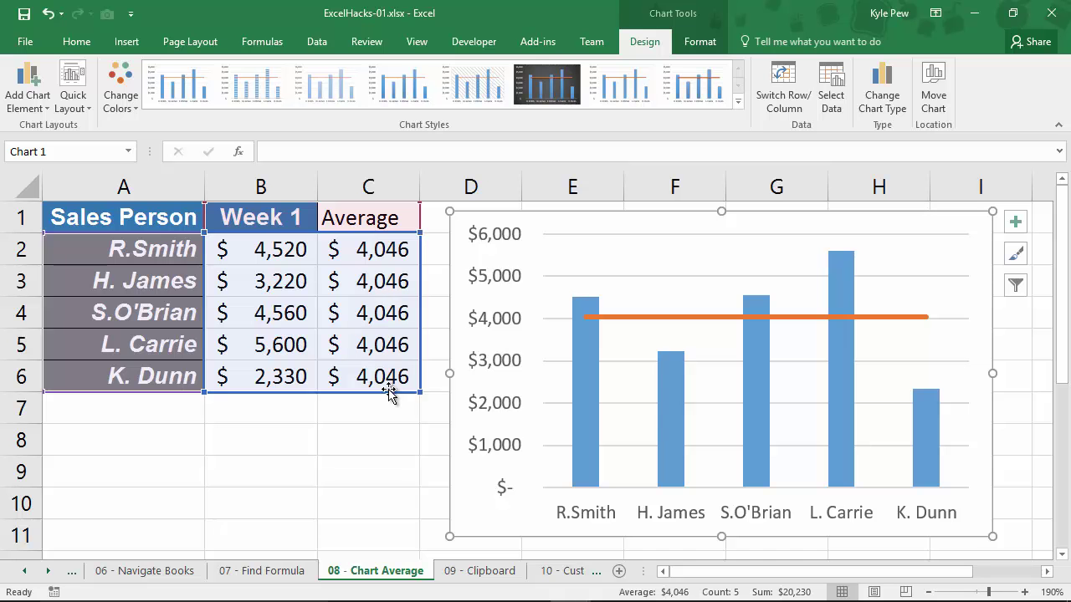
# Step: Change B3's Week 1 sales to 10000 so the averages update to $5,402
pyautogui.click(263, 281)
pyautogui.write('1')
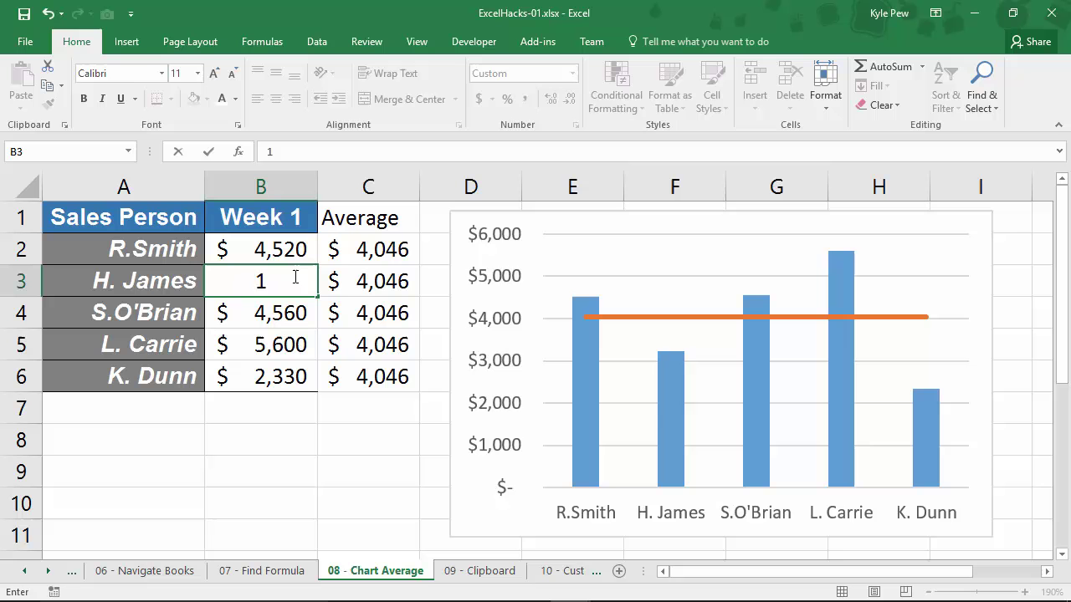
pyautogui.write('0000')
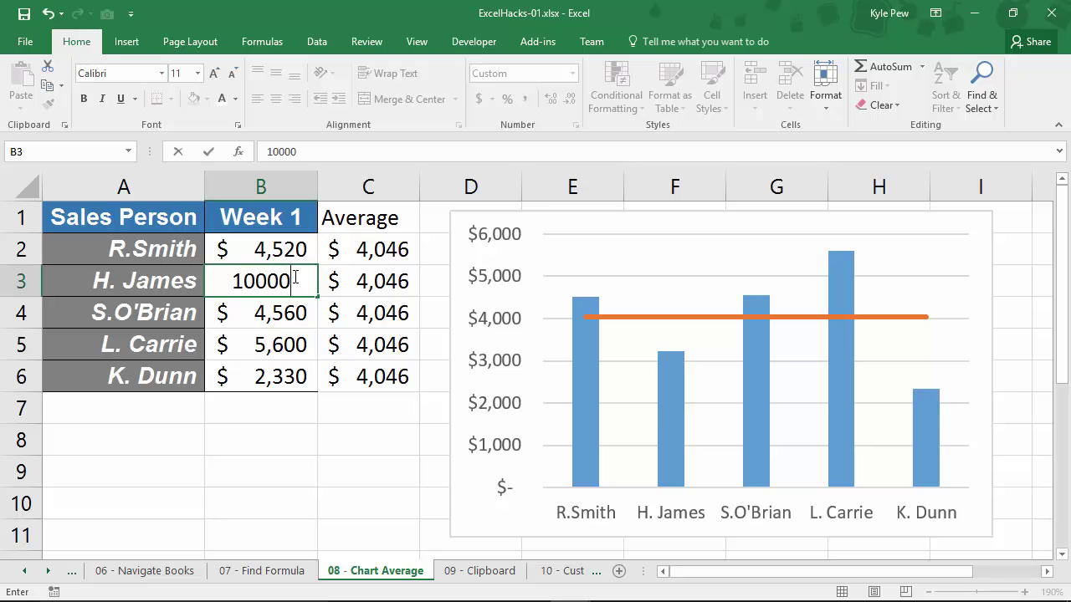
pyautogui.press('Return')
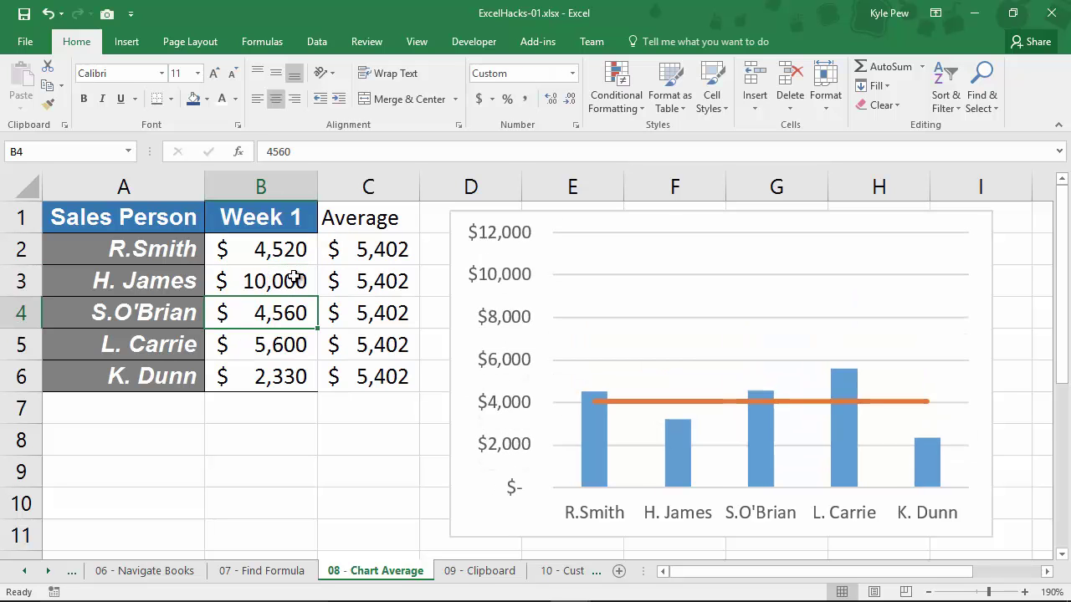